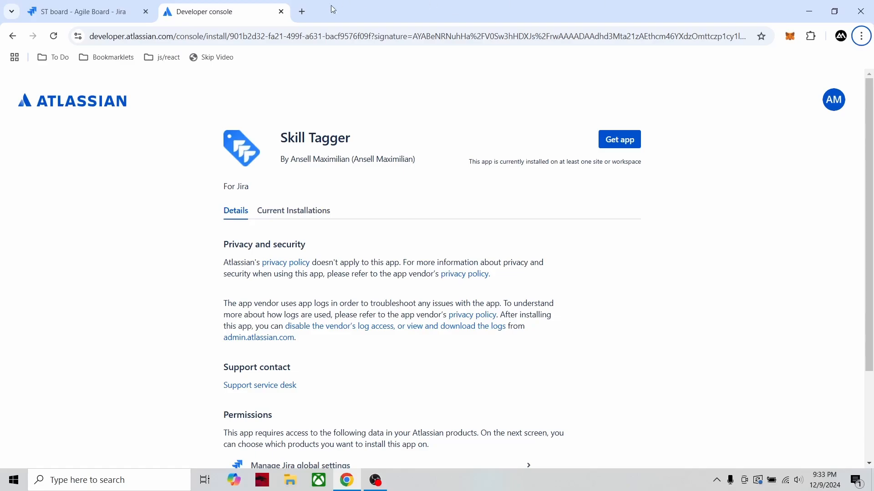
Step: Open the Skill Tagger app from the Jira ST board in a separate browser tab
{"action": "left_click", "coordinate": [97, 9]}
{"action": "left_click", "coordinate": [398, 85]}
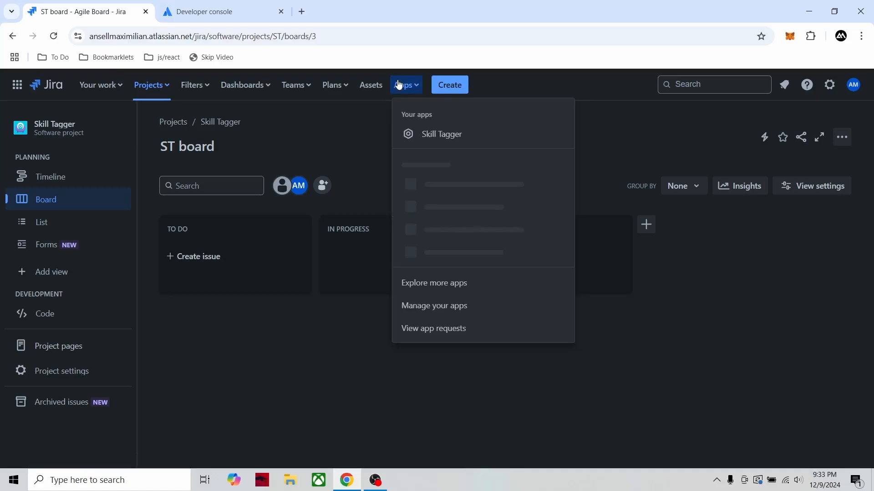
{"action": "middle_click", "coordinate": [444, 135]}
{"action": "left_click", "coordinate": [228, 11]}
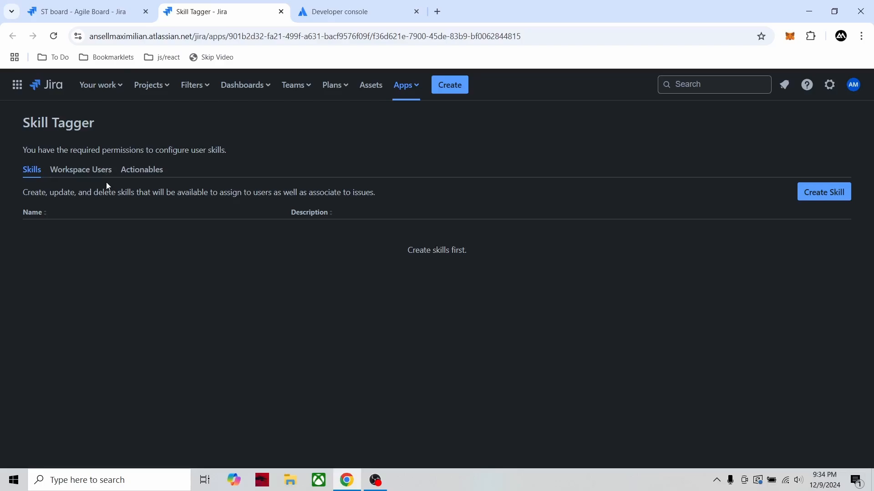
Step: Create a skill named Frontend with the description "Front end related stuff." and check its edit form without changing it
{"action": "left_click", "coordinate": [837, 193]}
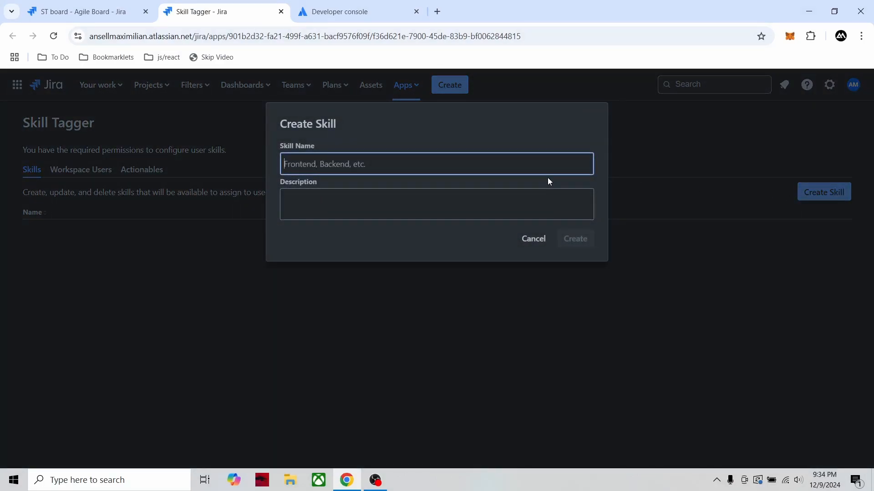
{"action": "type", "text": "Frontend"}
{"action": "left_click", "coordinate": [536, 204]}
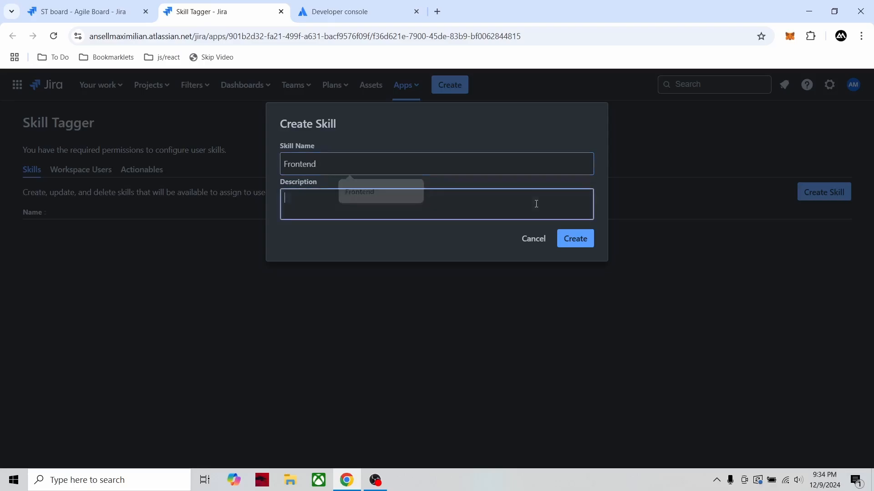
{"action": "type", "text": "Front end related s"}
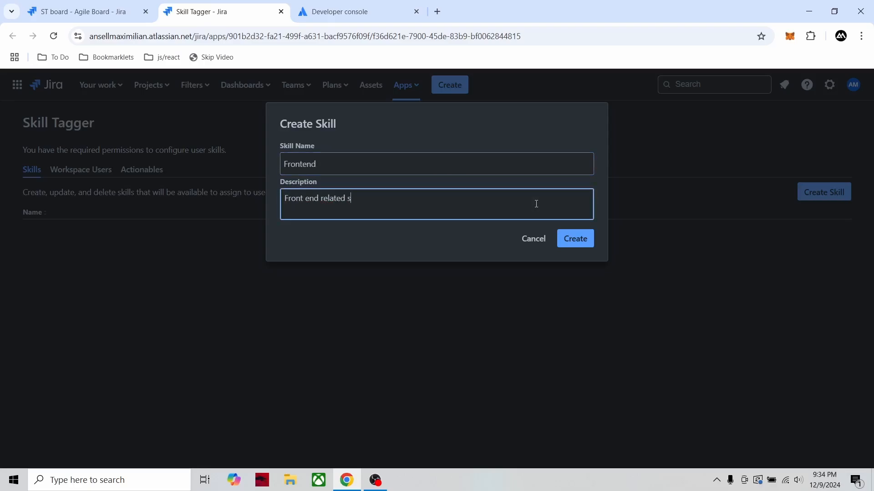
{"action": "type", "text": "tuff."}
{"action": "left_click", "coordinate": [577, 239]}
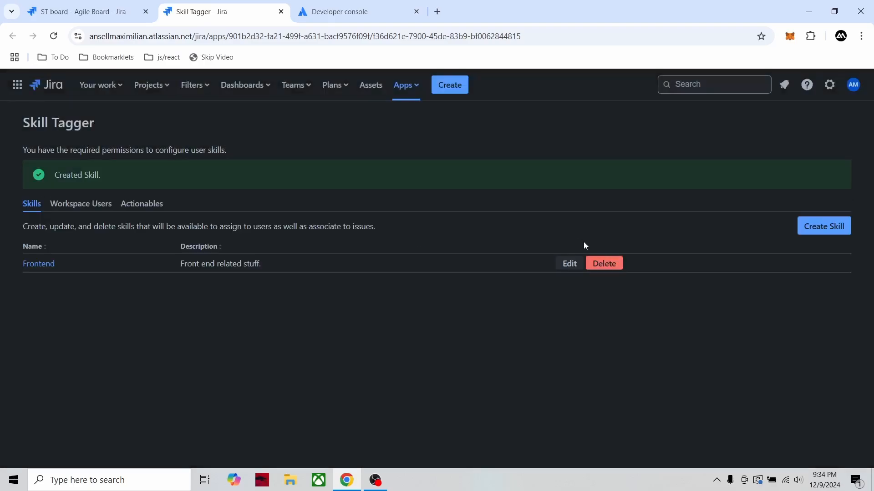
{"action": "left_click", "coordinate": [566, 264]}
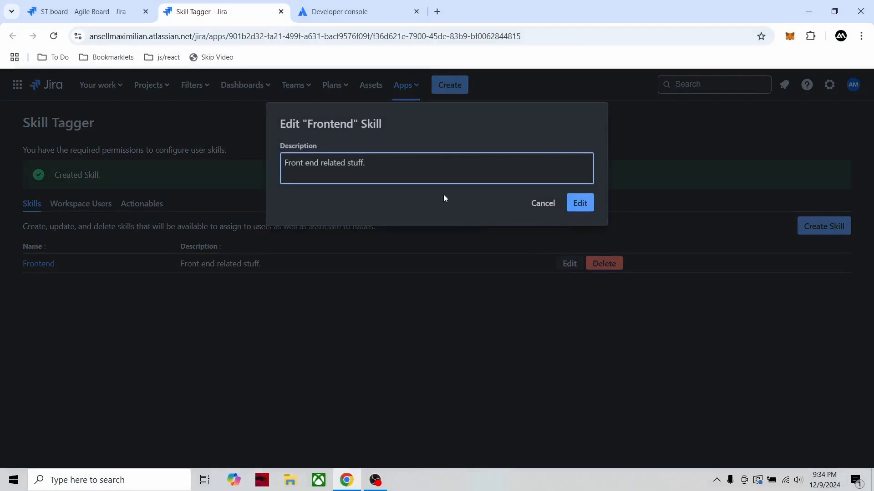
{"action": "left_click", "coordinate": [539, 204]}
Step: Create a second skill named Backend with no description
{"action": "left_click", "coordinate": [815, 194]}
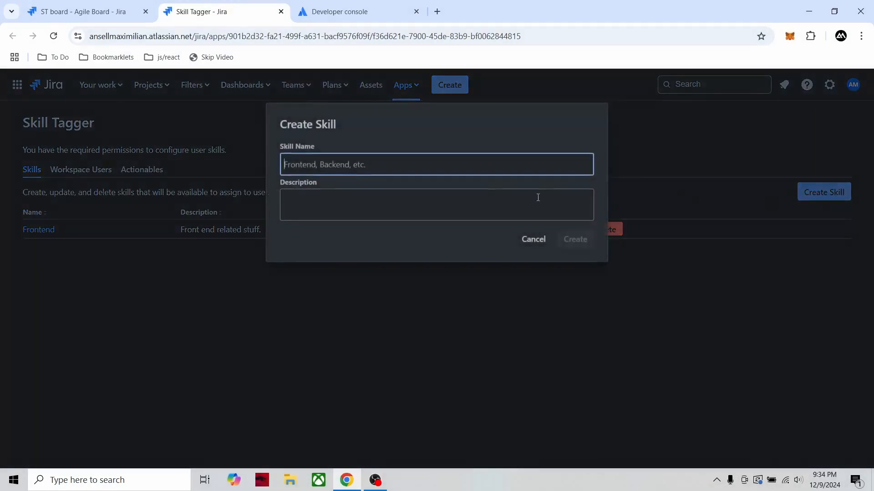
{"action": "type", "text": "Backend"}
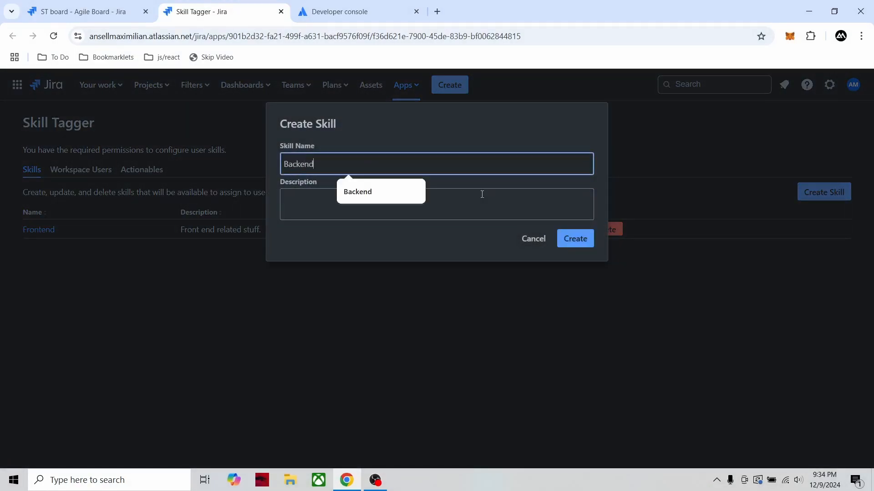
{"action": "left_click", "coordinate": [590, 238]}
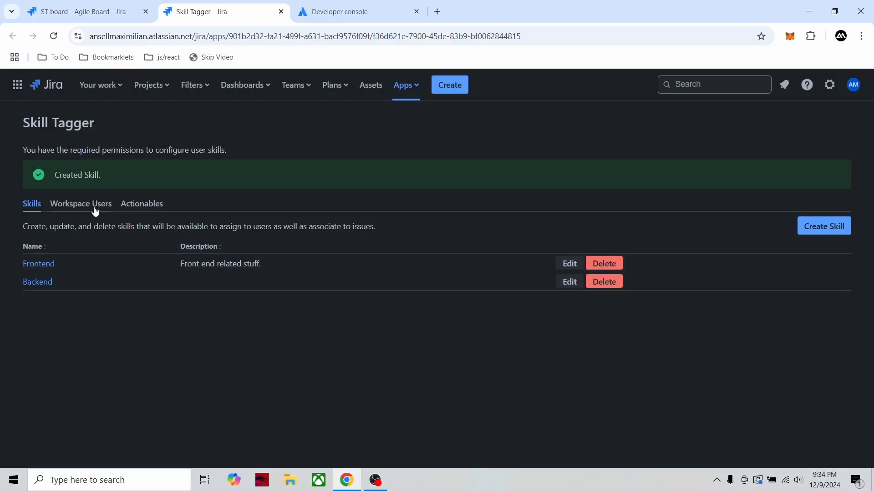
Step: Set the first workspace user's skill proficiency to 7 for Frontend and 2 for Backend
{"action": "left_click", "coordinate": [81, 170]}
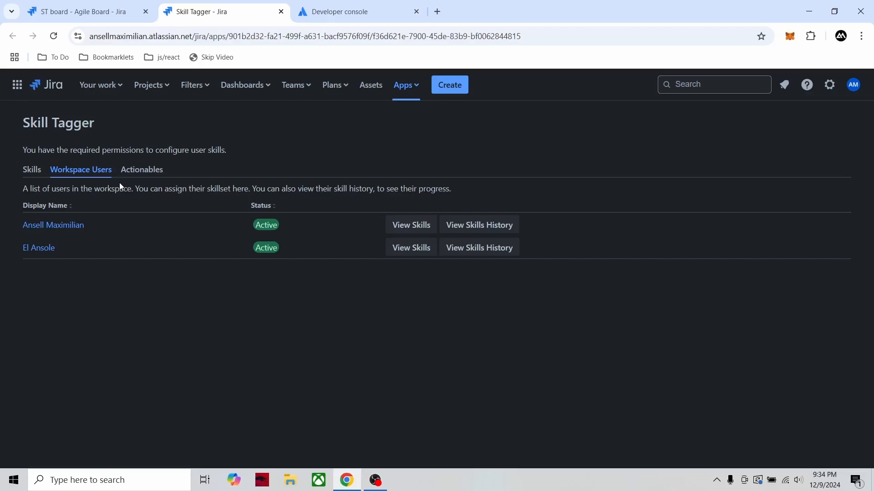
{"action": "left_click", "coordinate": [392, 227]}
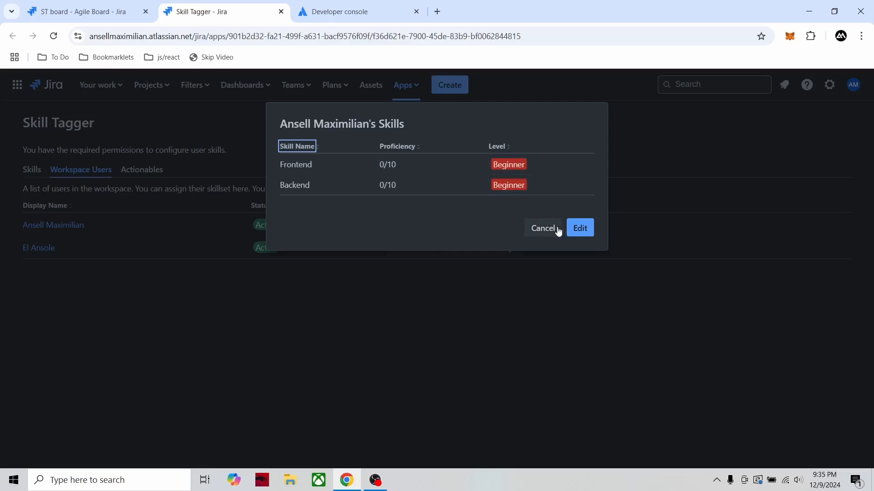
{"action": "left_click", "coordinate": [582, 229]}
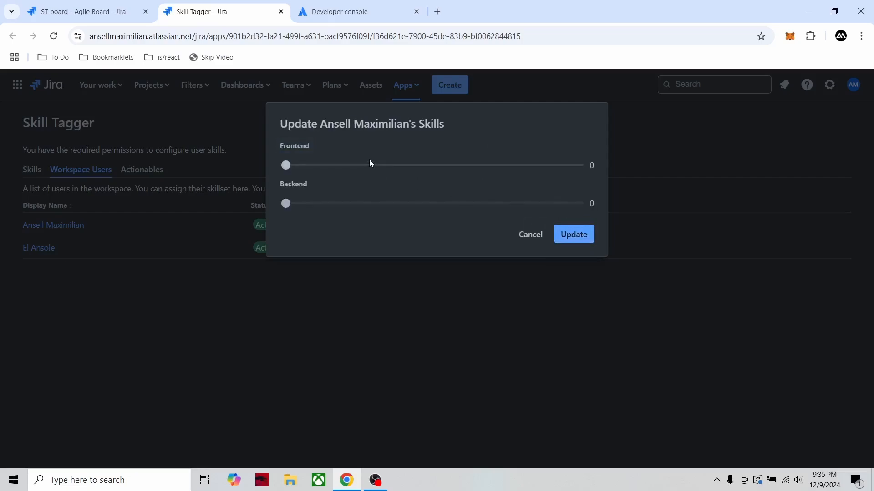
{"action": "left_click", "coordinate": [505, 167]}
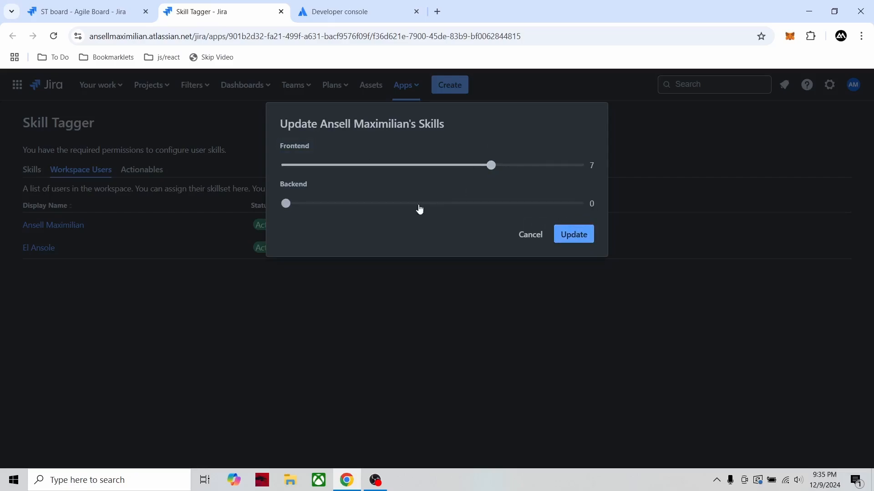
{"action": "left_click", "coordinate": [344, 204]}
{"action": "left_click", "coordinate": [569, 235]}
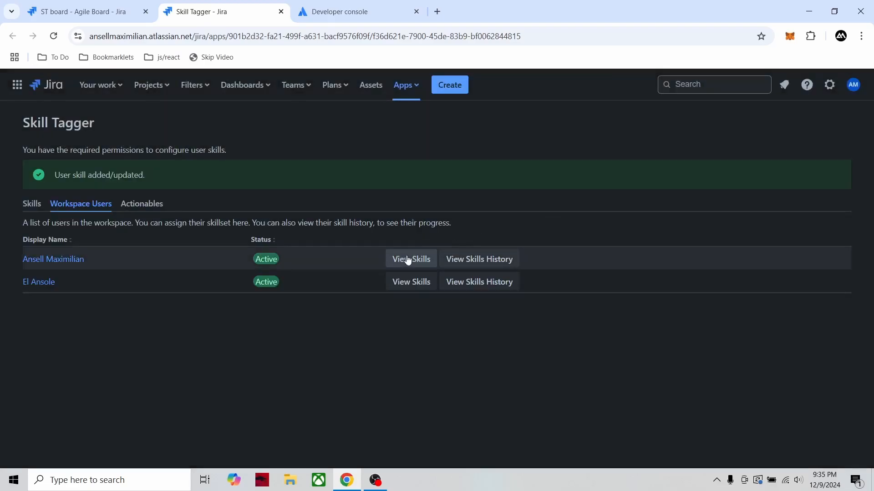
Step: Review the first workspace user's current skills and Frontend skill history
{"action": "left_click", "coordinate": [407, 259]}
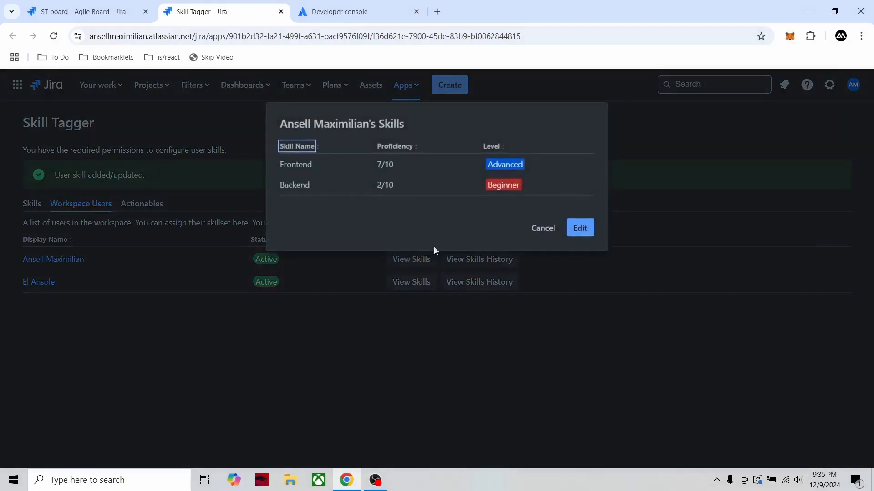
{"action": "left_click", "coordinate": [544, 227]}
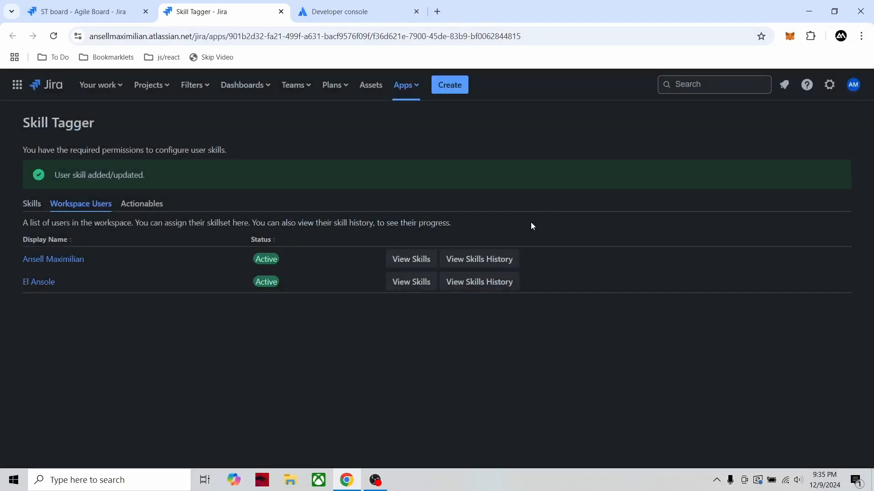
{"action": "left_click", "coordinate": [495, 225]}
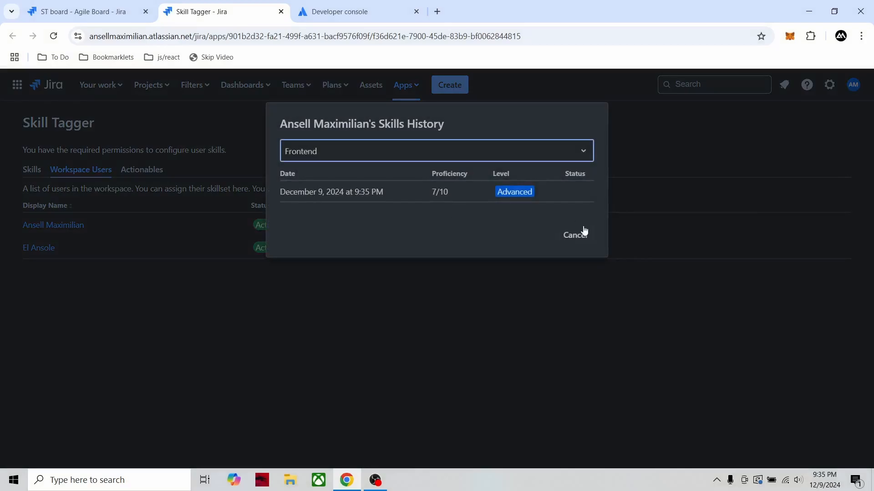
{"action": "left_click", "coordinate": [582, 233]}
Step: Update the first workspace user's proficiency to 3 for Backend and 6 for Frontend
{"action": "left_click", "coordinate": [435, 226]}
{"action": "left_click", "coordinate": [578, 231]}
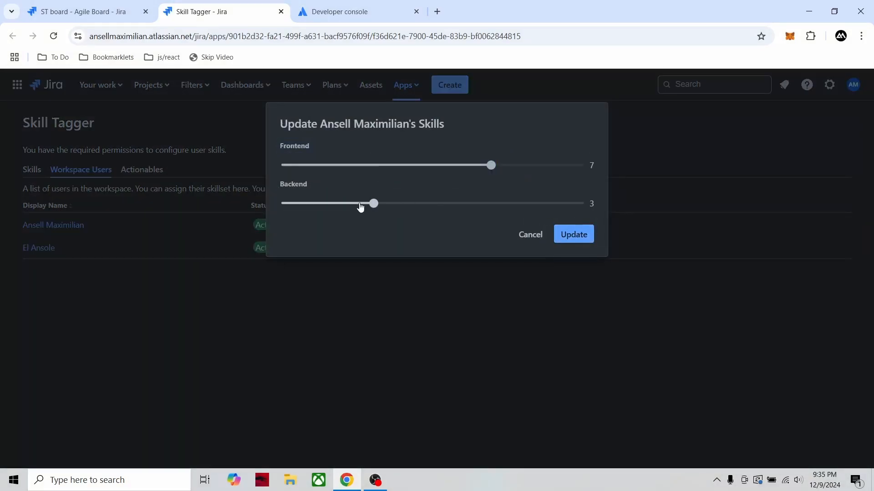
{"action": "left_click_drag", "start_coordinate": [492, 170], "coordinate": [476, 171]}
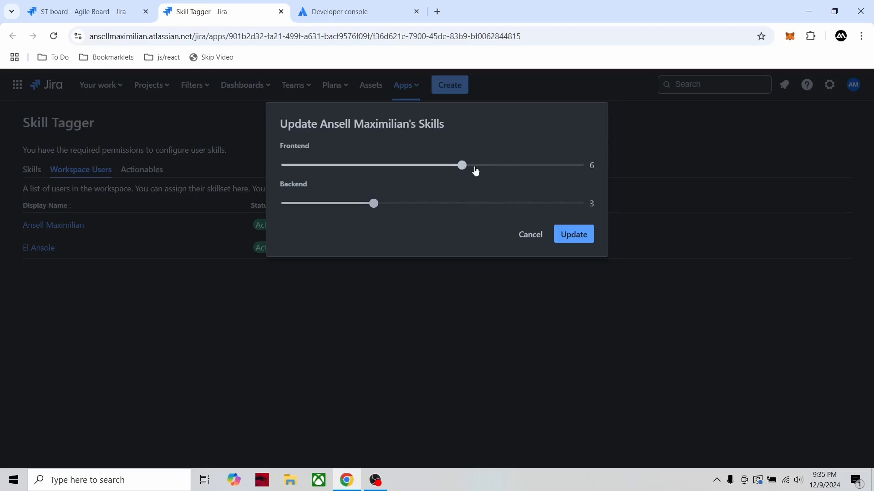
{"action": "left_click", "coordinate": [564, 236]}
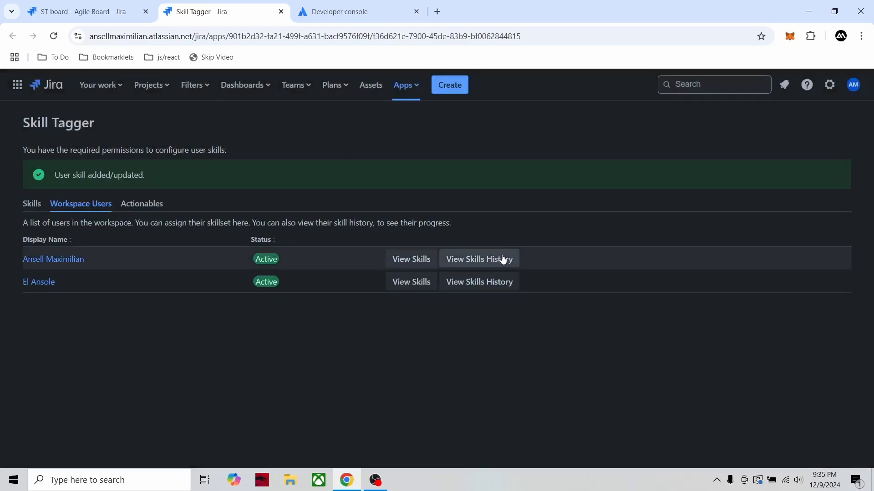
Step: Examine the first workspace user's Frontend and Backend skill history, and view the app's Actionables list
{"action": "left_click", "coordinate": [502, 259]}
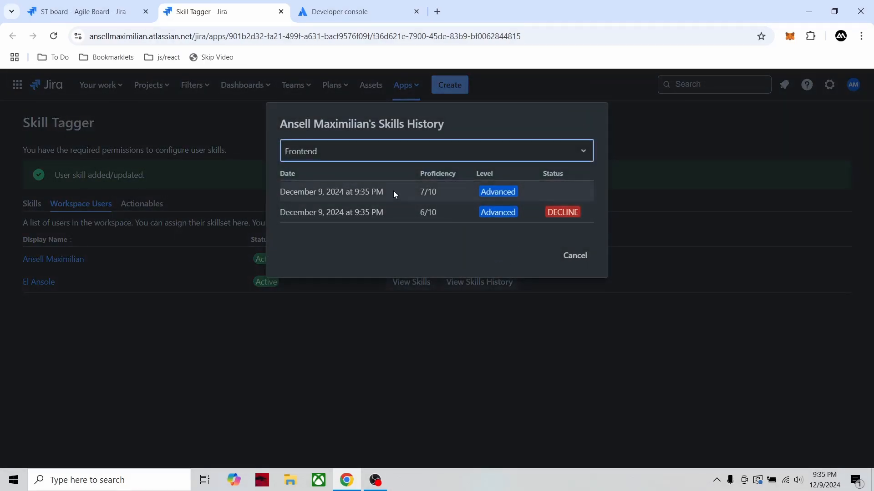
{"action": "left_click_drag", "start_coordinate": [284, 192], "coordinate": [359, 195]}
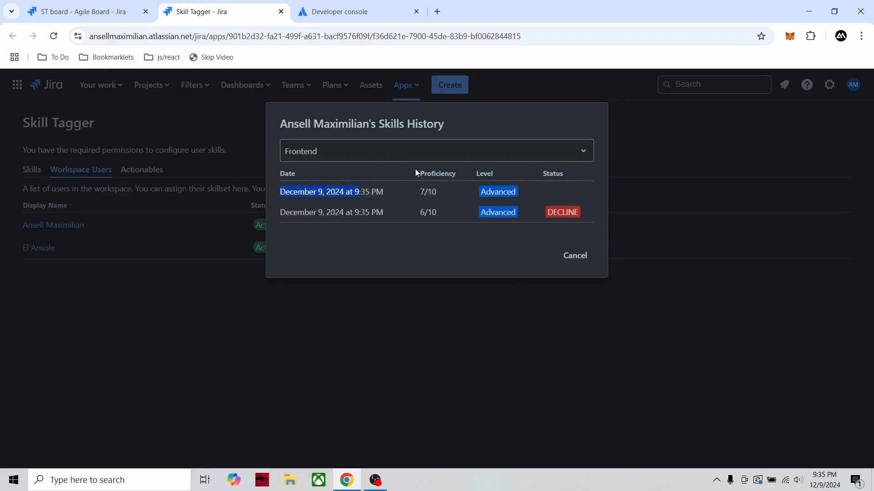
{"action": "left_click", "coordinate": [388, 159]}
{"action": "left_click", "coordinate": [347, 197]}
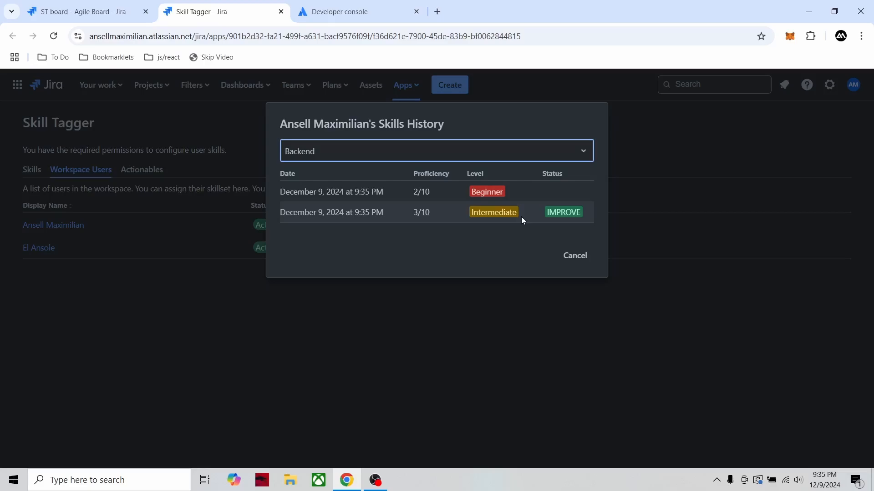
{"action": "left_click", "coordinate": [575, 255]}
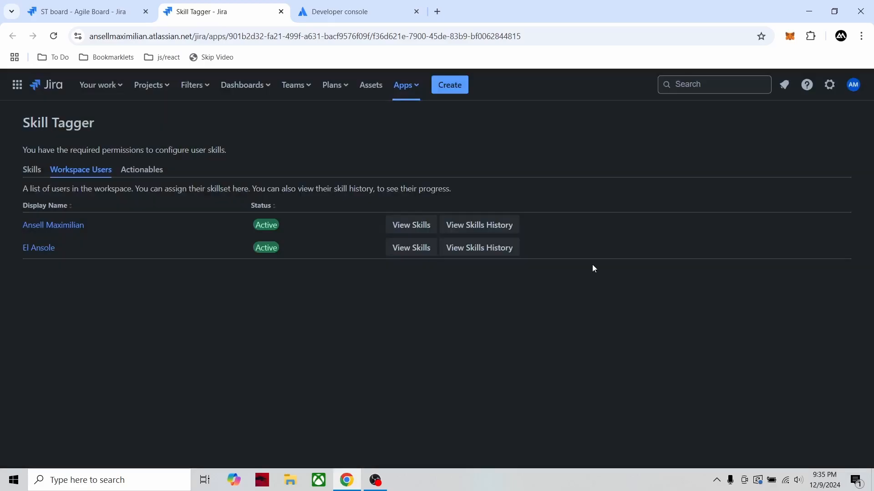
{"action": "left_click", "coordinate": [157, 173]}
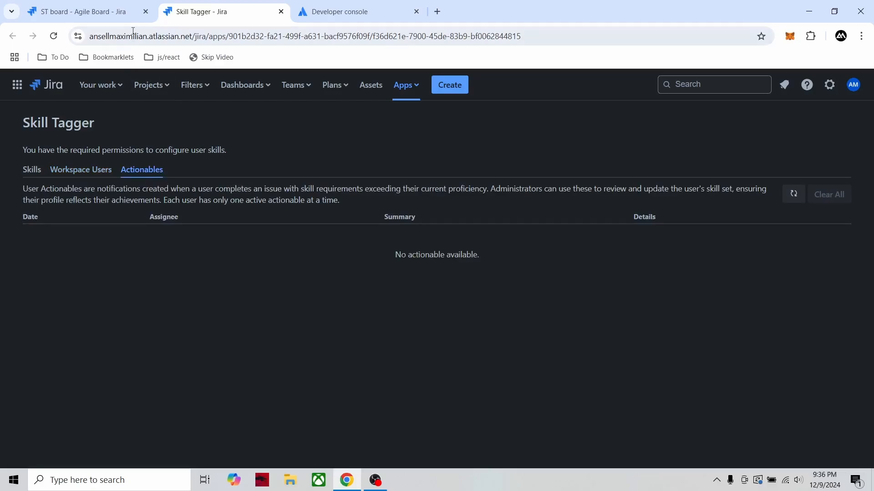
Step: Add the Skill Tagger field below Description in the Task issue type of the Skill Tagger project and save the changes
{"action": "left_click", "coordinate": [119, 7]}
{"action": "left_click", "coordinate": [312, 127]}
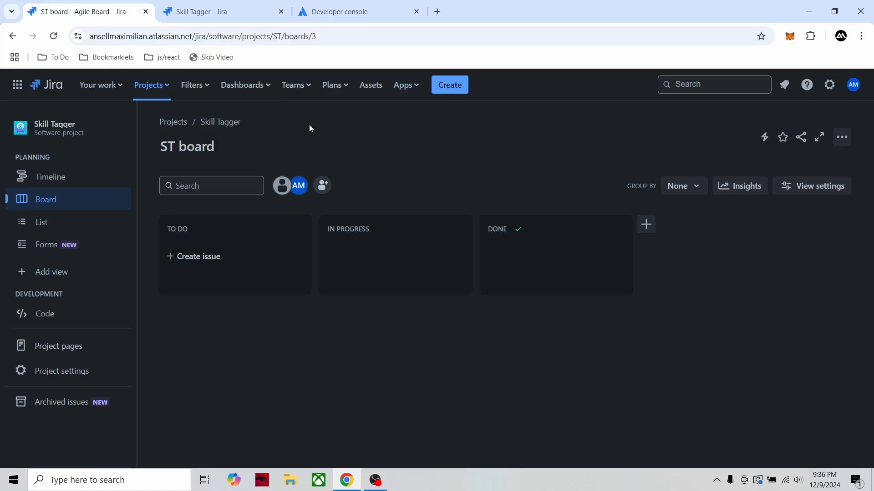
{"action": "left_click", "coordinate": [88, 378]}
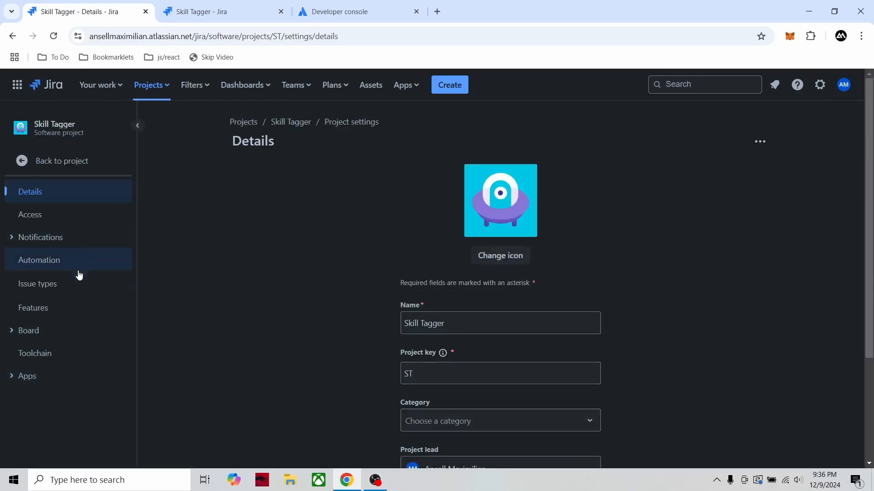
{"action": "left_click", "coordinate": [75, 282]}
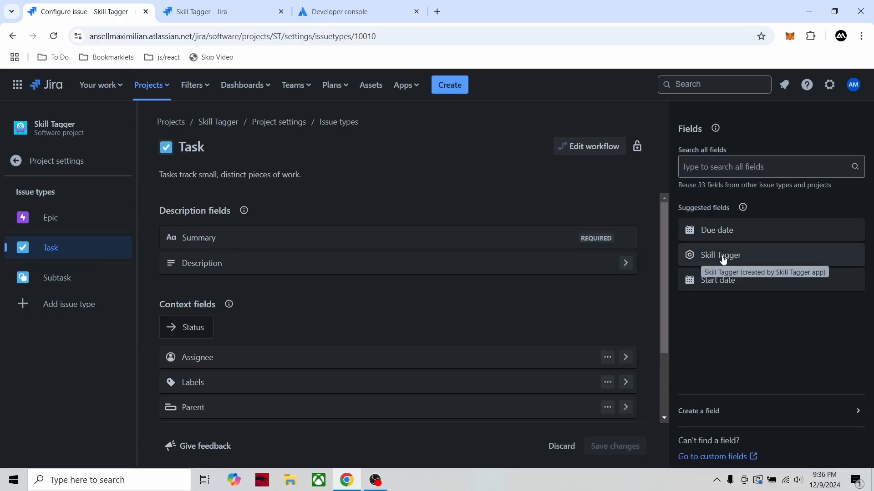
{"action": "left_click_drag", "start_coordinate": [729, 268], "coordinate": [343, 312]}
{"action": "left_click", "coordinate": [615, 446]}
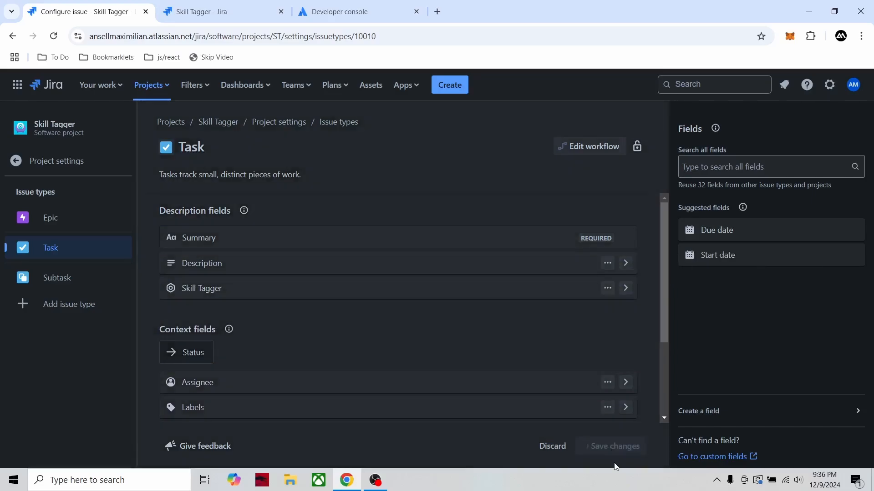
Step: Start a new Task in the Skill Tagger project with the summary "Create a Login Page"
{"action": "left_click", "coordinate": [105, 426]}
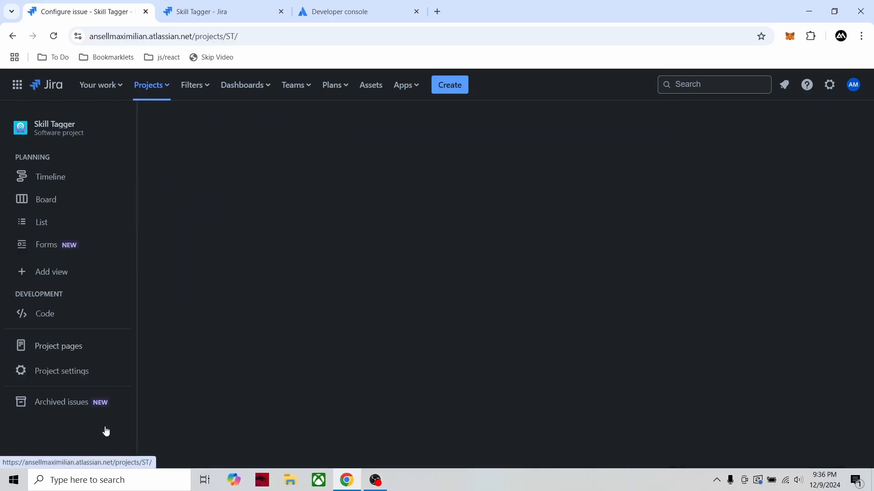
{"action": "left_click", "coordinate": [449, 95]}
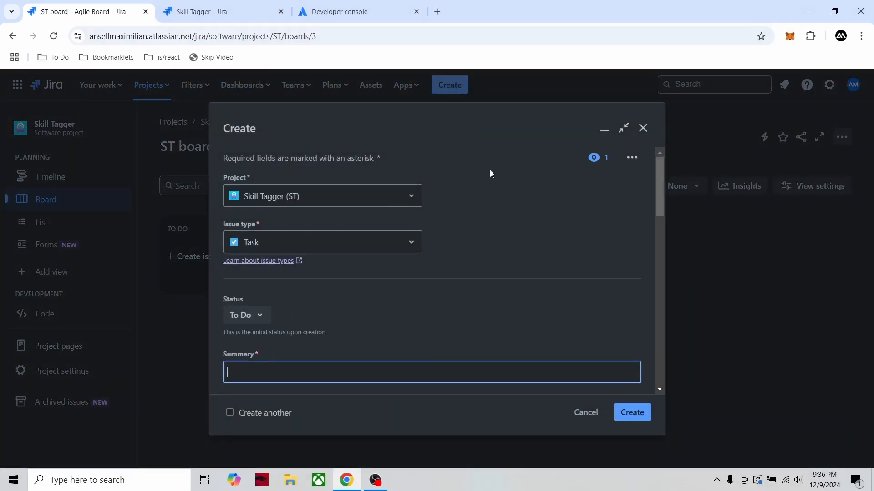
{"action": "scroll", "coordinate": [491, 180], "scroll_direction": "down", "scroll_amount": 5}
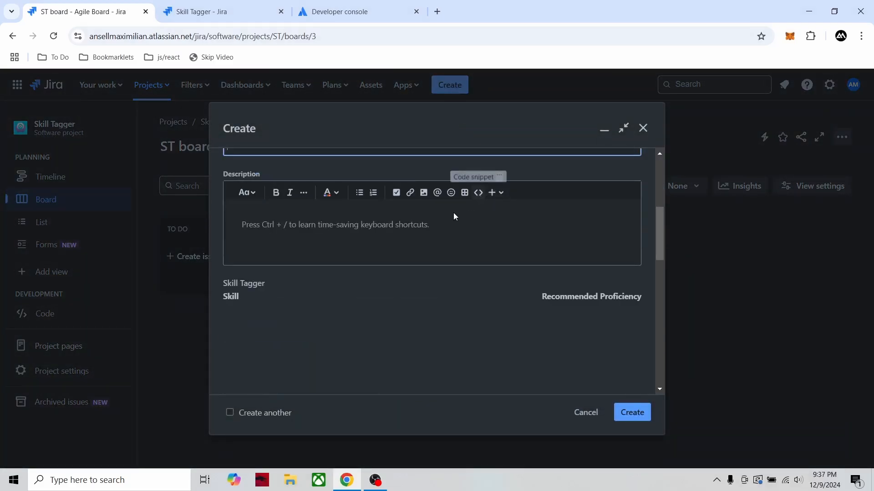
{"action": "scroll", "coordinate": [454, 203], "scroll_direction": "down", "scroll_amount": 1}
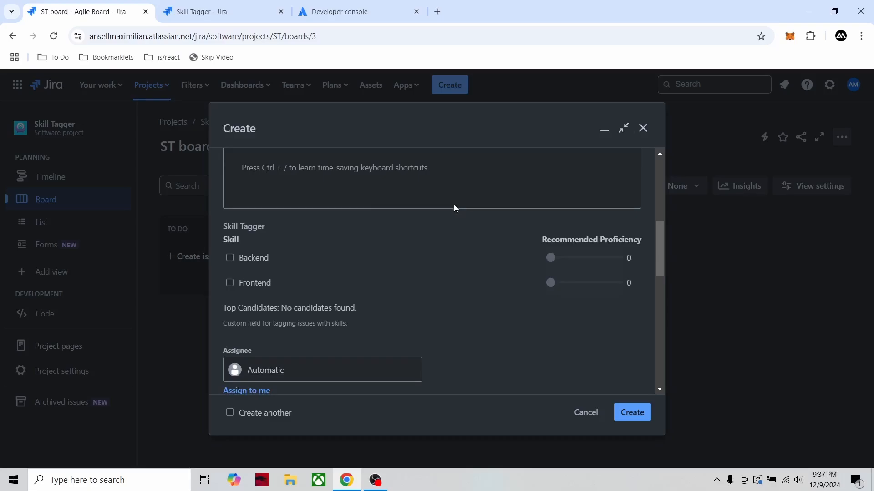
{"action": "scroll", "coordinate": [454, 206], "scroll_direction": "up", "scroll_amount": 3}
{"action": "type", "text": "Create"}
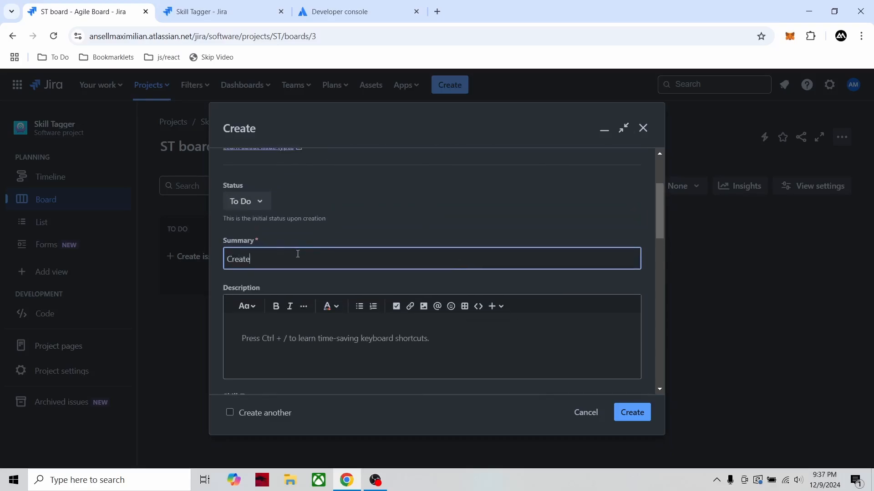
{"action": "type", "text": " a Login Page"}
Step: Tag the task with Frontend at recommended proficiency 3 and Backend at 7, and create it
{"action": "scroll", "coordinate": [297, 251], "scroll_direction": "down", "scroll_amount": 3}
{"action": "left_click", "coordinate": [230, 340]}
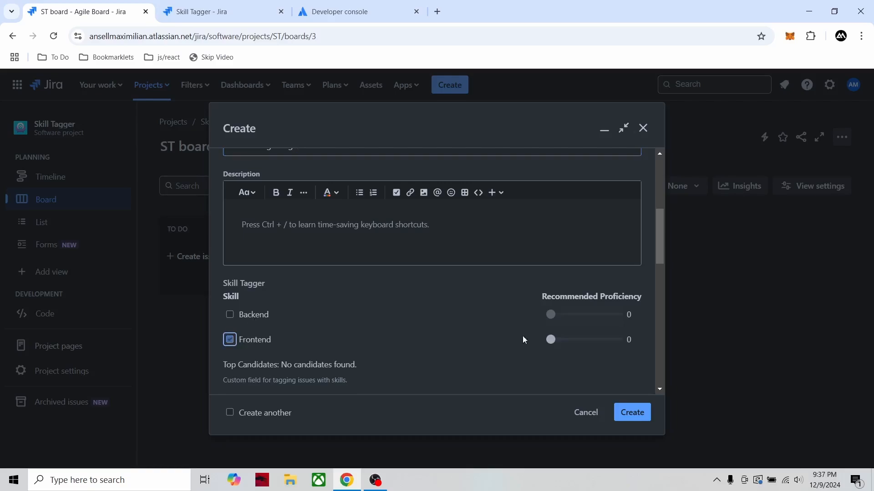
{"action": "left_click_drag", "start_coordinate": [559, 345], "coordinate": [571, 342]}
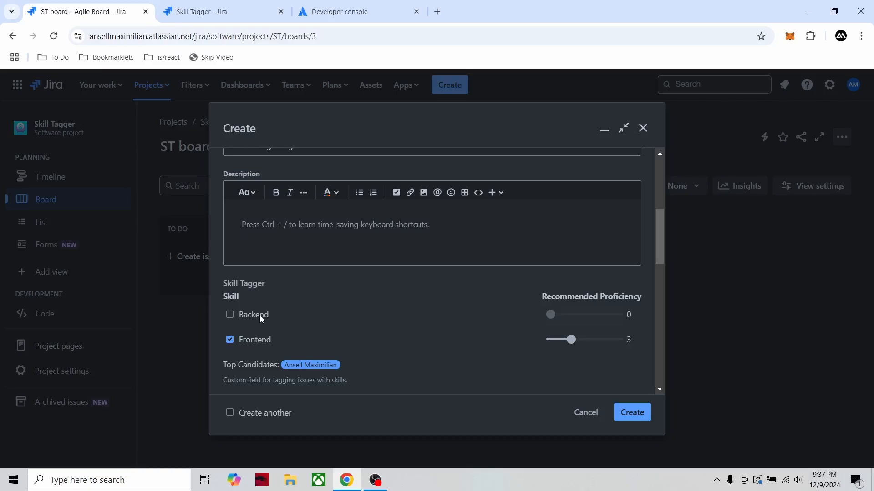
{"action": "left_click", "coordinate": [263, 319]}
{"action": "left_click", "coordinate": [578, 316]}
{"action": "scroll", "coordinate": [585, 320], "scroll_direction": "down", "scroll_amount": 1}
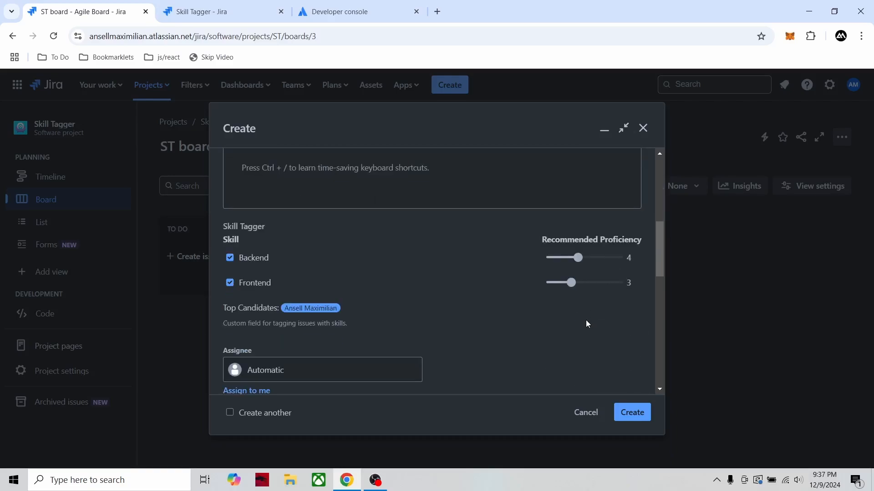
{"action": "left_click_drag", "start_coordinate": [606, 263], "coordinate": [599, 260]}
{"action": "scroll", "coordinate": [519, 355], "scroll_direction": "up", "scroll_amount": 1}
{"action": "scroll", "coordinate": [546, 373], "scroll_direction": "down", "scroll_amount": 4}
{"action": "left_click", "coordinate": [633, 412]}
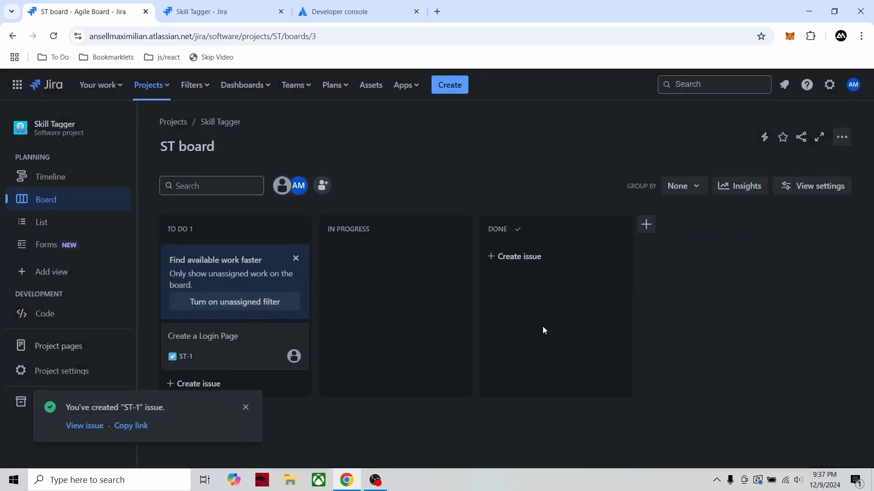
Step: Open the Create a Login Page task, widen its main section, and assign it to the top candidate after comparing their skills
{"action": "left_click", "coordinate": [219, 338]}
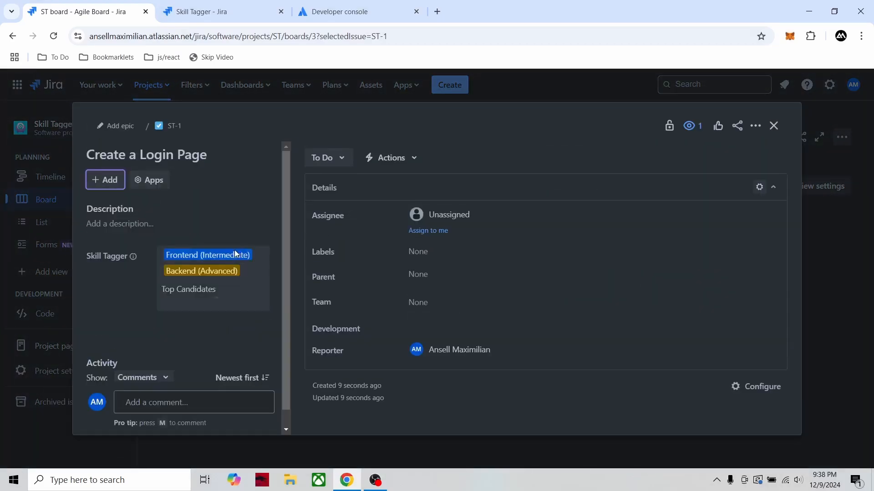
{"action": "left_click_drag", "start_coordinate": [288, 240], "coordinate": [451, 221]}
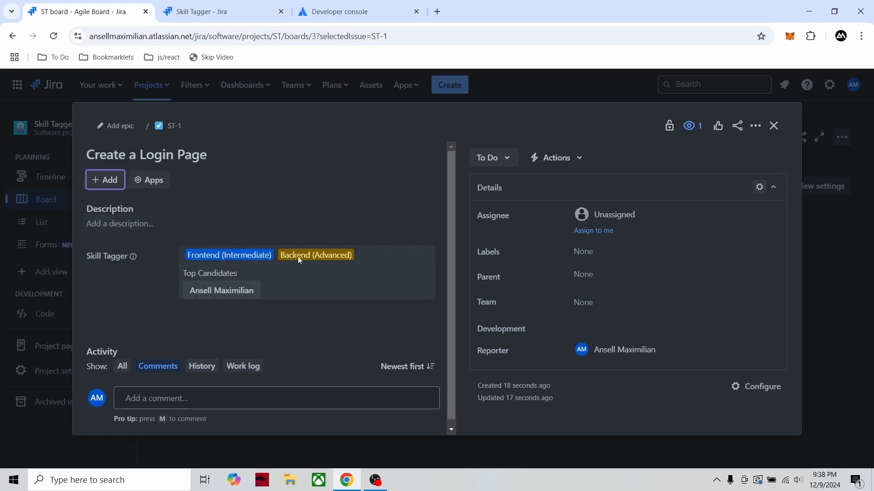
{"action": "left_click", "coordinate": [239, 289]}
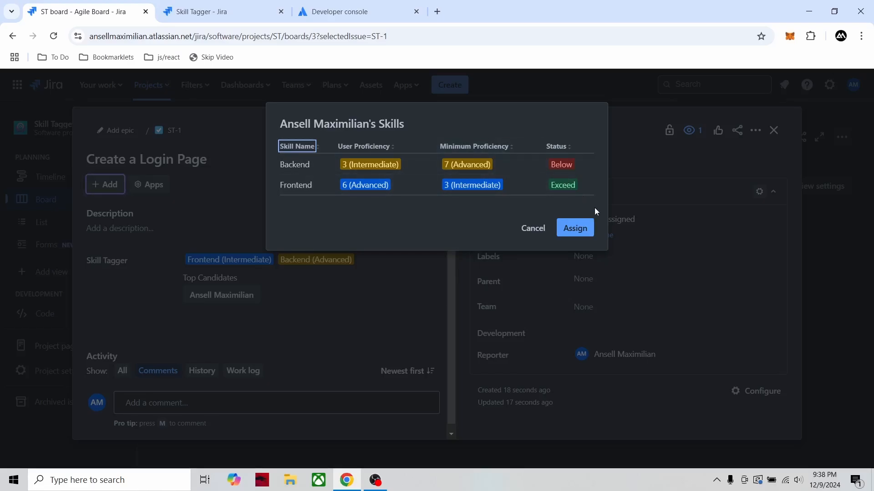
{"action": "left_click", "coordinate": [579, 228]}
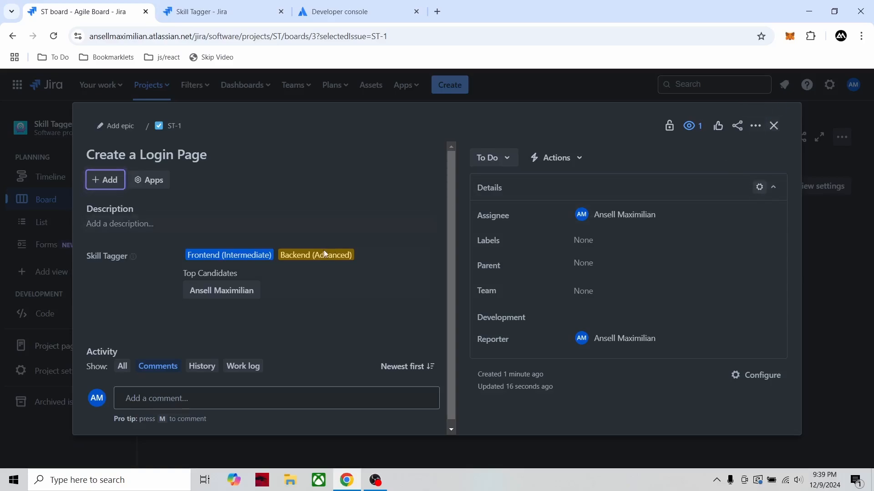
{"action": "left_click", "coordinate": [326, 264]}
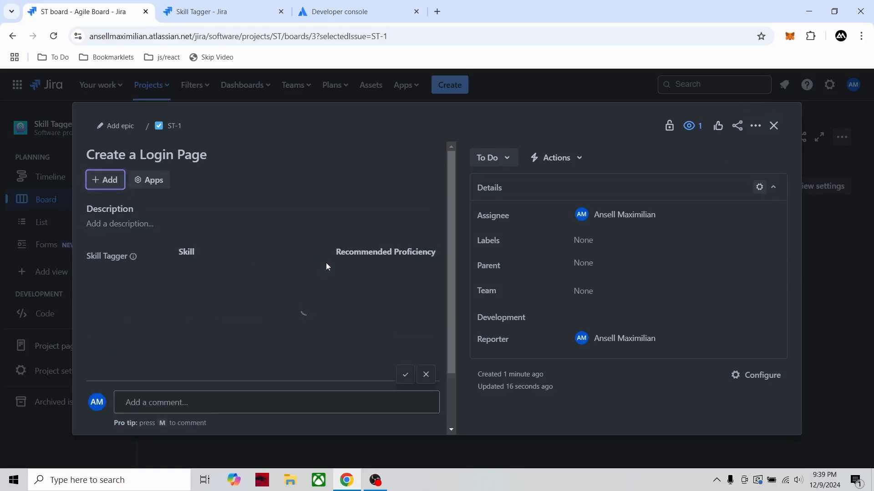
{"action": "left_click", "coordinate": [426, 338]}
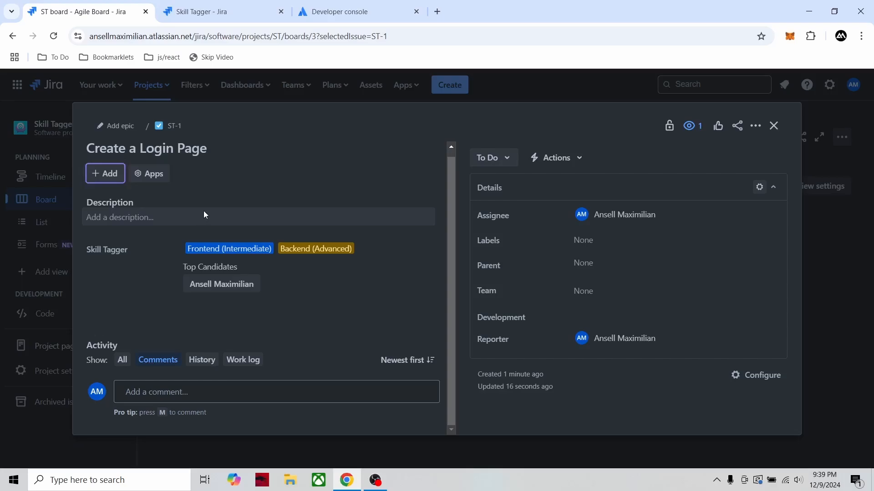
{"action": "scroll", "coordinate": [313, 228], "scroll_direction": "up", "scroll_amount": 1}
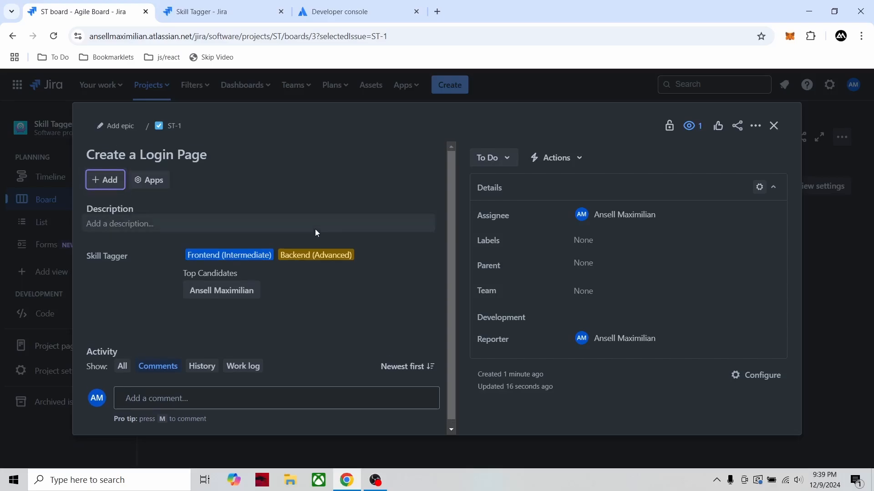
Step: Close the task and move Create a Login Page from To Do to Done on the board
{"action": "left_click", "coordinate": [773, 125]}
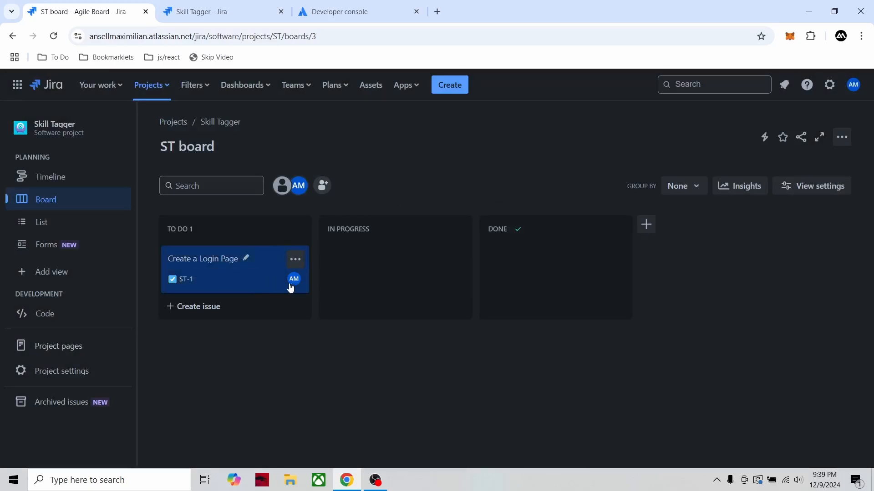
{"action": "left_click_drag", "start_coordinate": [197, 261], "coordinate": [516, 267]}
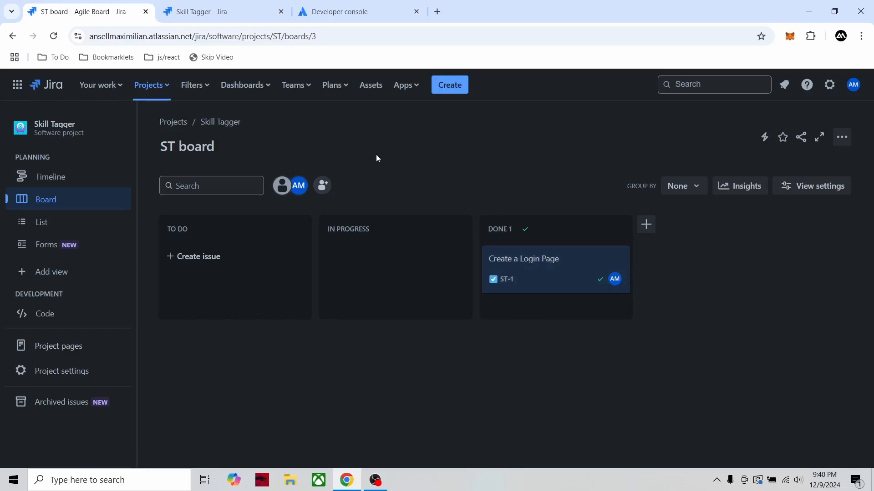
Step: Refresh the Skill Tagger app's Actionables list and read the details of the entry for completed issue ST-1
{"action": "left_click", "coordinate": [200, 11]}
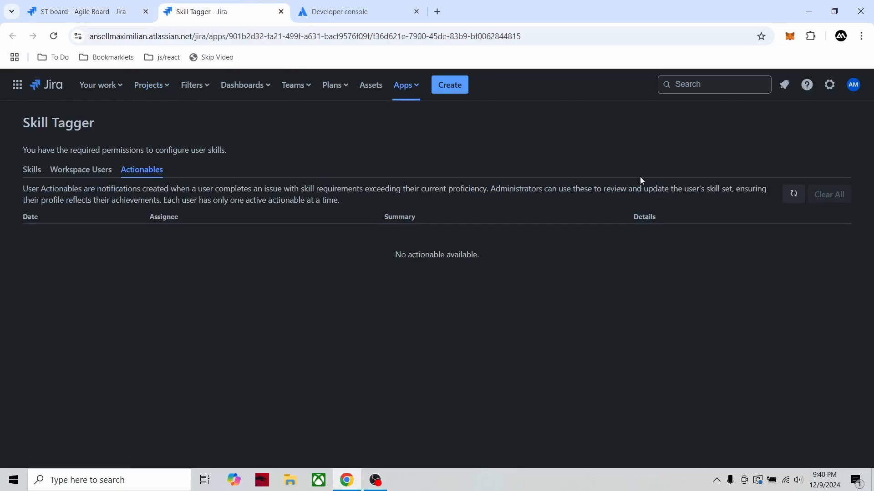
{"action": "left_click", "coordinate": [793, 194]}
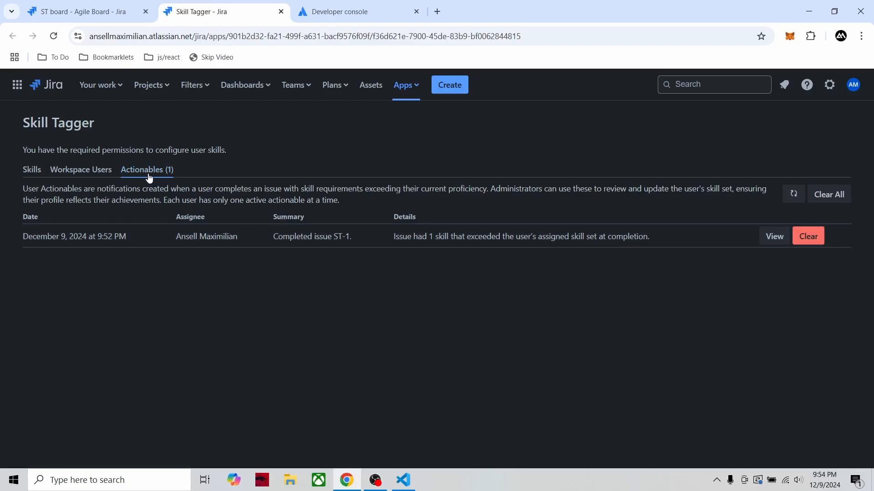
{"action": "left_click_drag", "start_coordinate": [333, 237], "coordinate": [639, 247]}
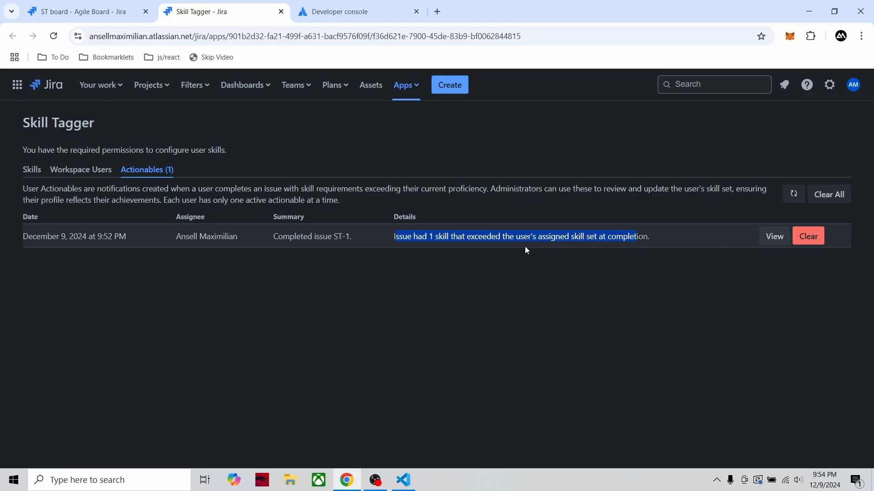
Step: View the ST-1 actionable and adjust the assignee's Backend proficiency to 5
{"action": "left_click", "coordinate": [775, 237]}
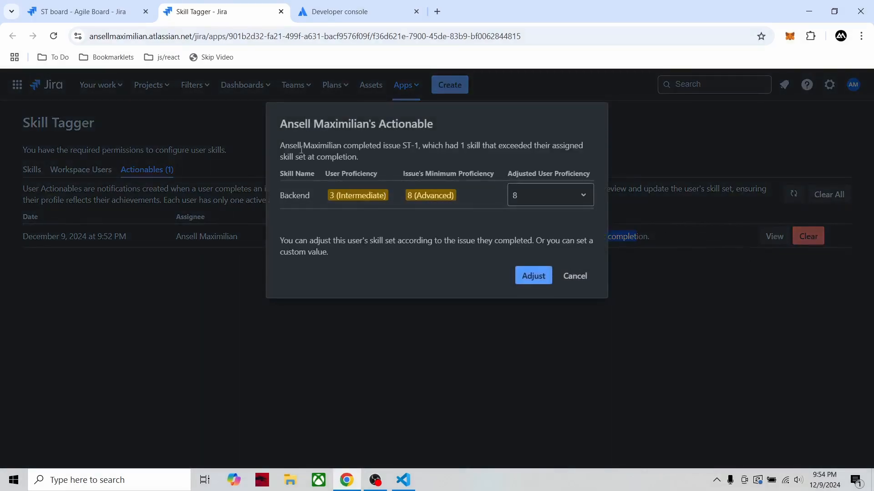
{"action": "left_click_drag", "start_coordinate": [302, 148], "coordinate": [309, 146]}
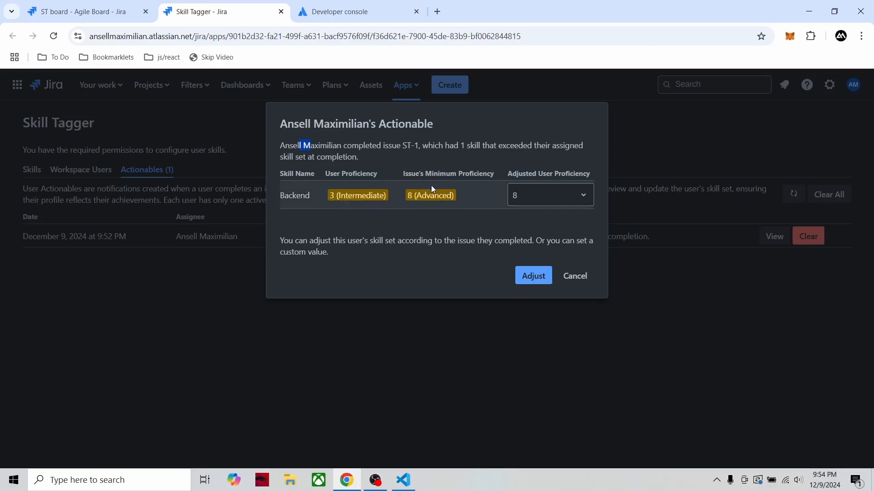
{"action": "left_click", "coordinate": [544, 206]}
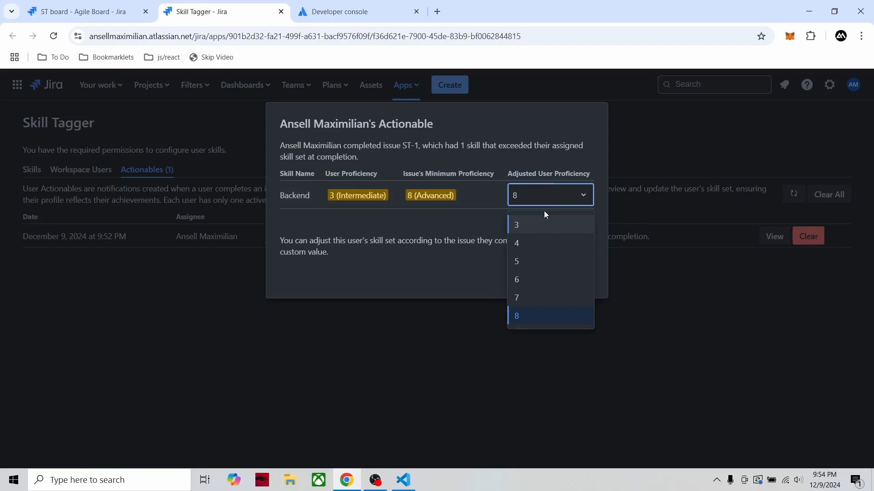
{"action": "left_click", "coordinate": [528, 261]}
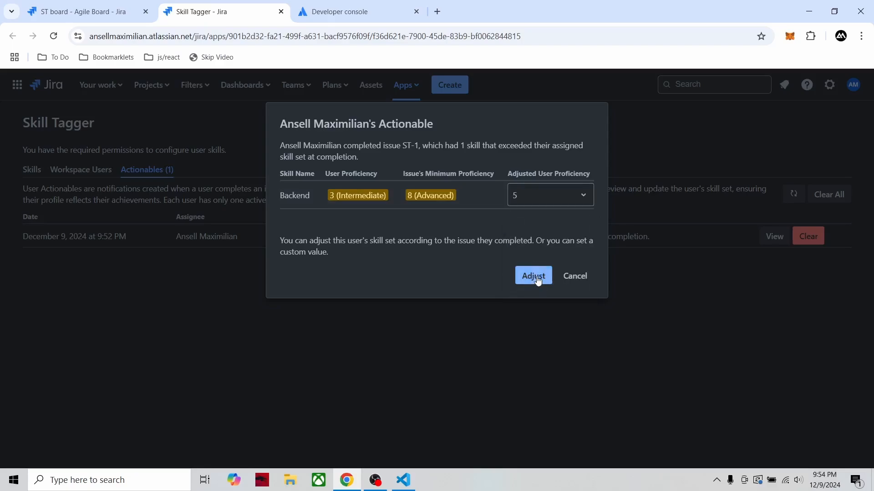
{"action": "left_click", "coordinate": [536, 277]}
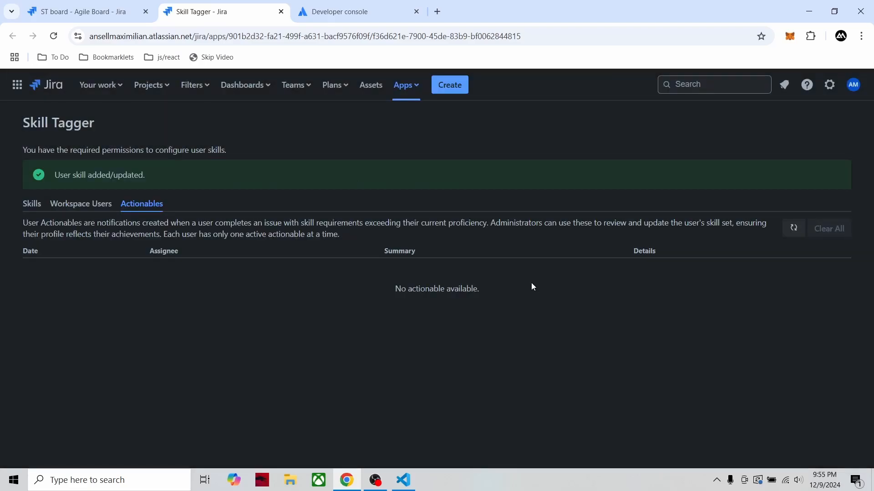
Step: Check the first workspace user's current skills and Backend skill history
{"action": "left_click", "coordinate": [97, 203]}
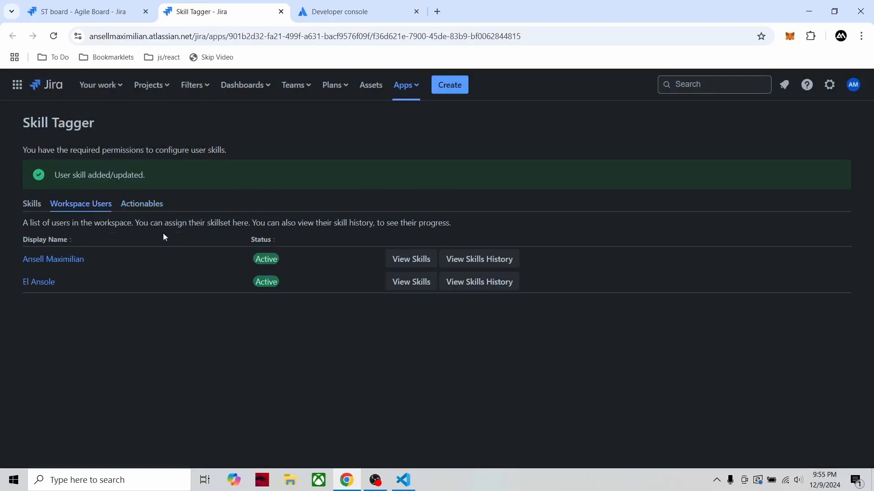
{"action": "left_click", "coordinate": [407, 260]}
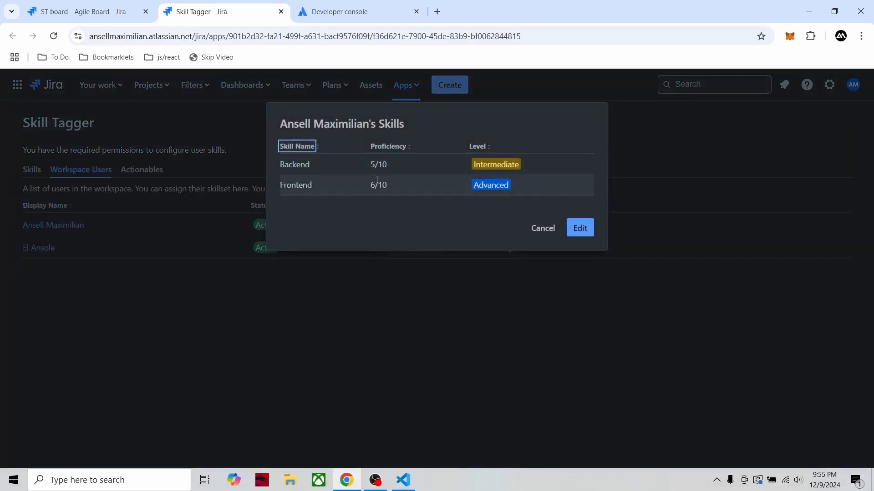
{"action": "left_click_drag", "start_coordinate": [370, 165], "coordinate": [397, 166]}
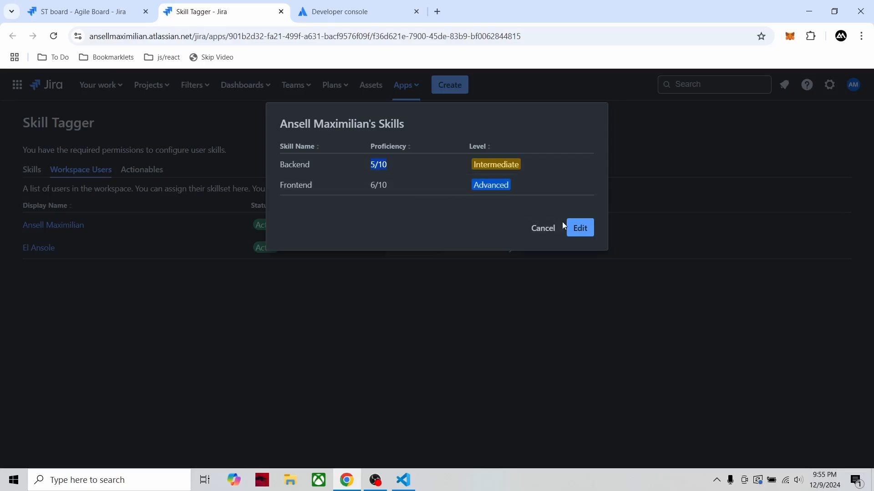
{"action": "left_click", "coordinate": [549, 226]}
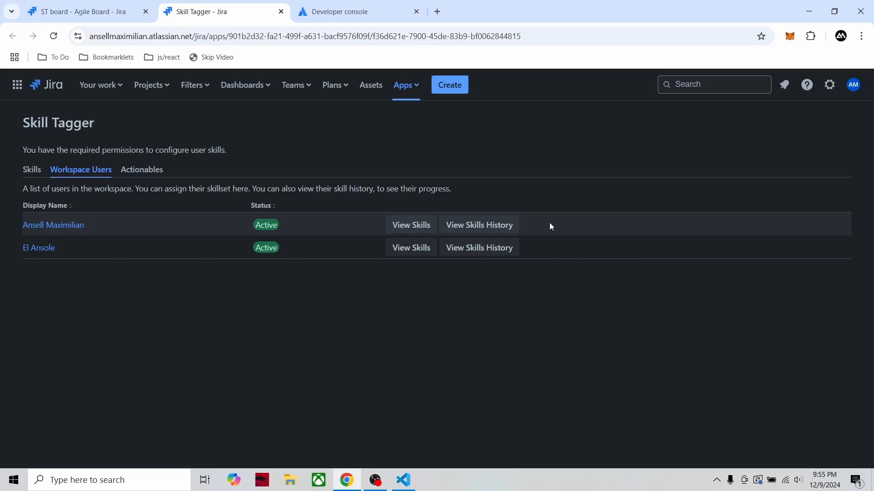
{"action": "left_click", "coordinate": [511, 225]}
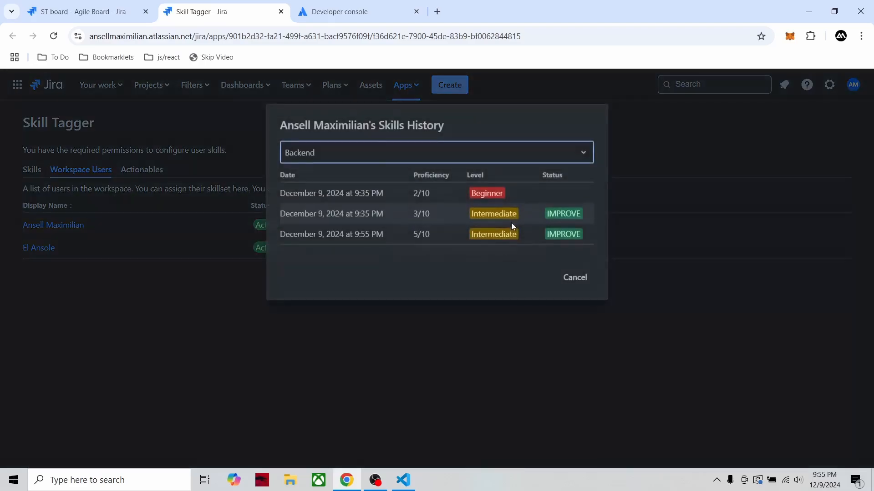